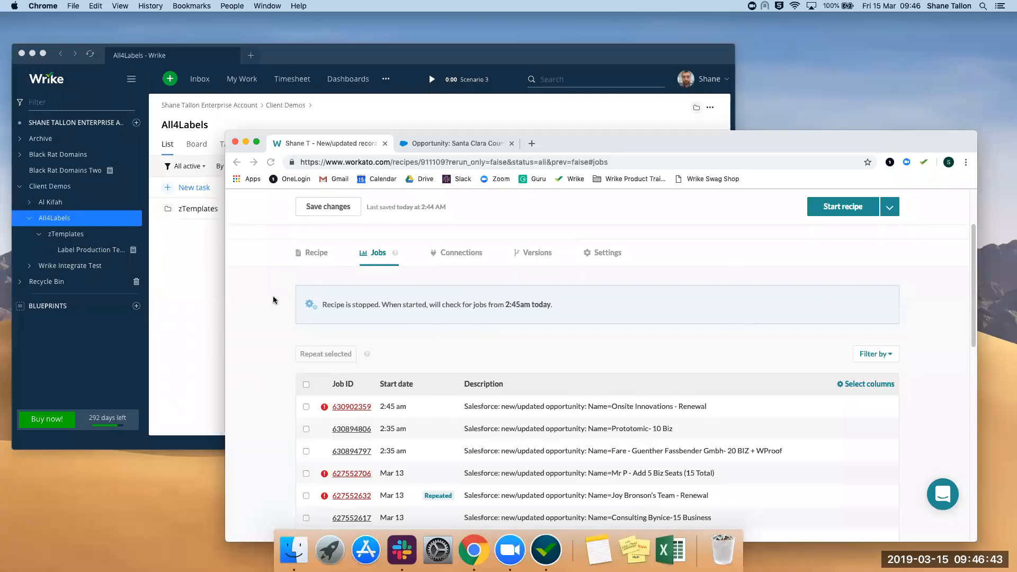
{"action": "scroll", "coordinate": [276, 304], "scroll_direction": "up", "scroll_amount": 5}
- View the Salesforce opportunity trigger with Wrike's Label Production Template project open behind it
{"action": "left_click", "coordinate": [317, 348]}
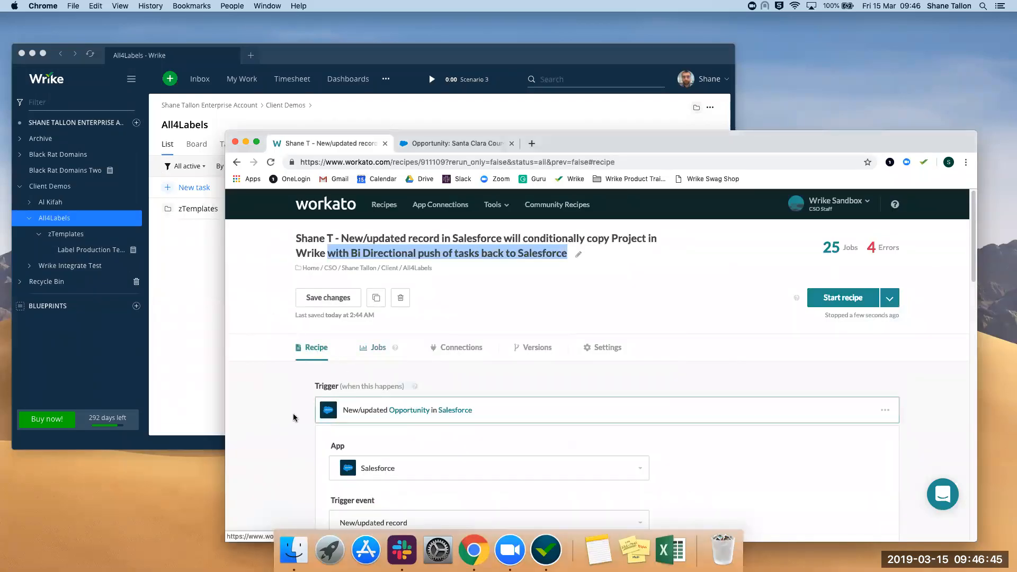
{"action": "scroll", "coordinate": [274, 396], "scroll_direction": "down", "scroll_amount": 1}
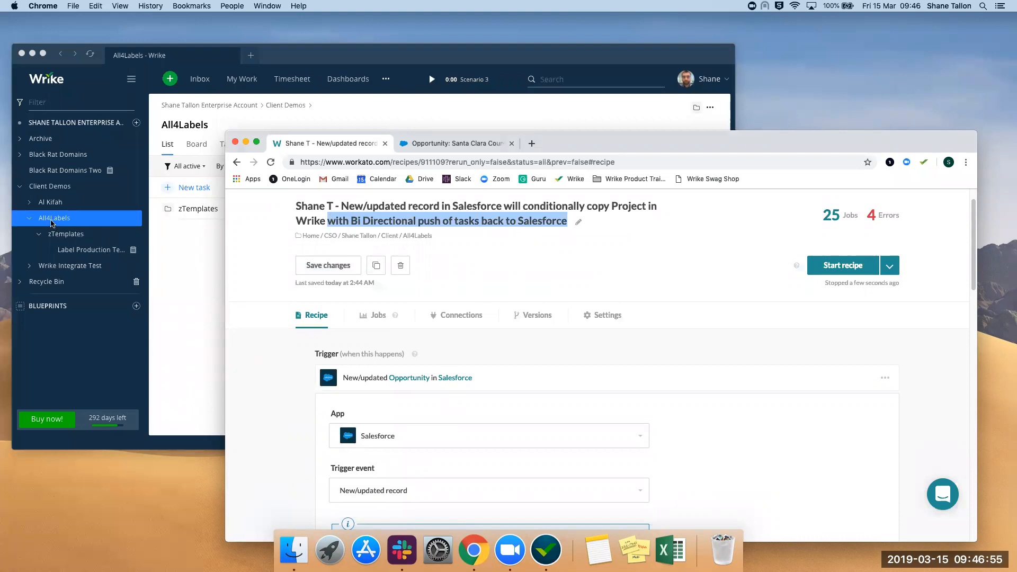
{"action": "left_click", "coordinate": [93, 249]}
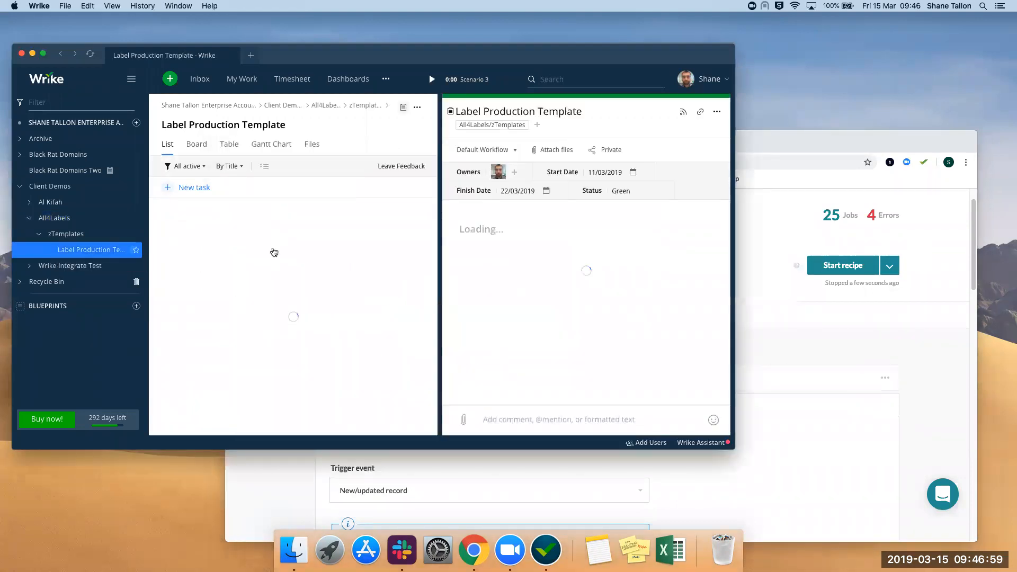
{"action": "left_click", "coordinate": [834, 350]}
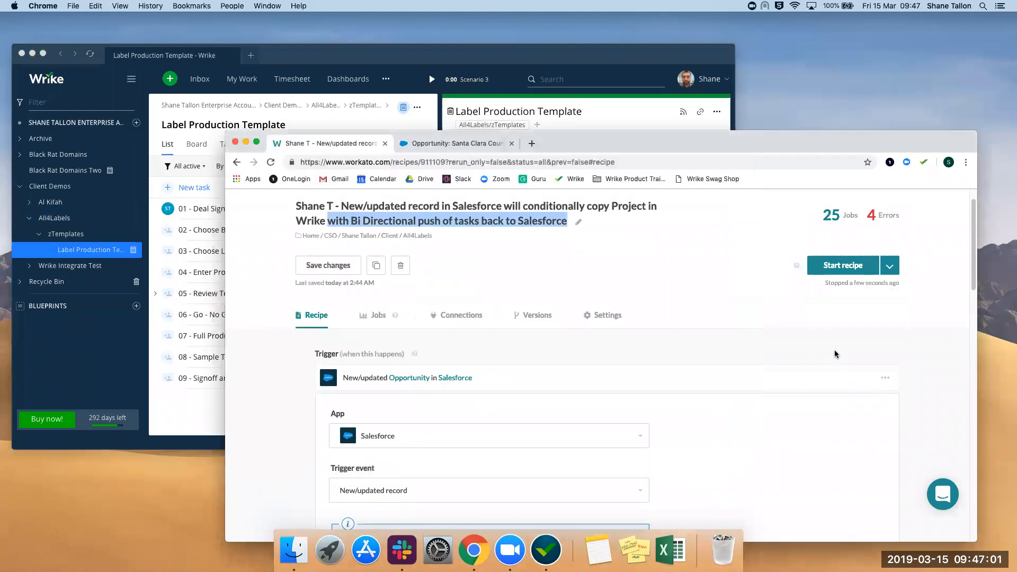
- Start the recipe until a Chimes Wrike - Renewal job appears, then stop it
{"action": "left_click", "coordinate": [847, 270]}
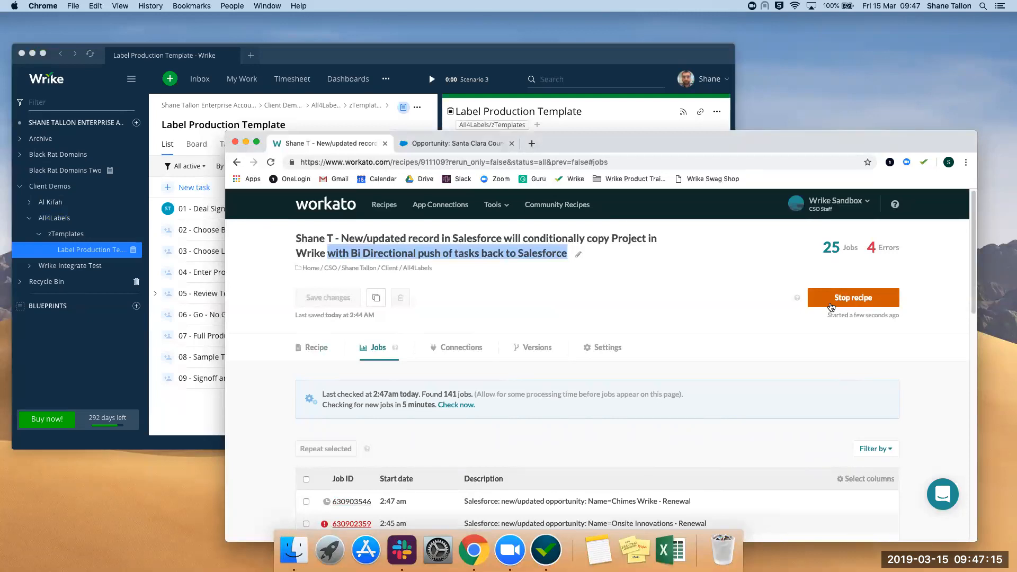
{"action": "left_click", "coordinate": [830, 303]}
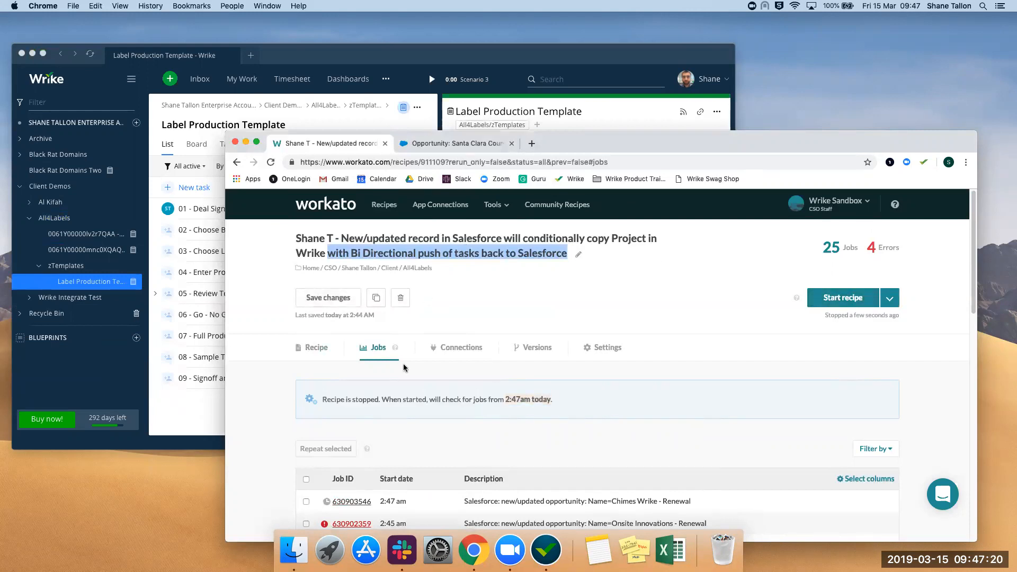
- Check the copied 0061Y00000mnc0XQAQ project in Wrike shows the template's nine tasks
{"action": "left_click", "coordinate": [98, 235]}
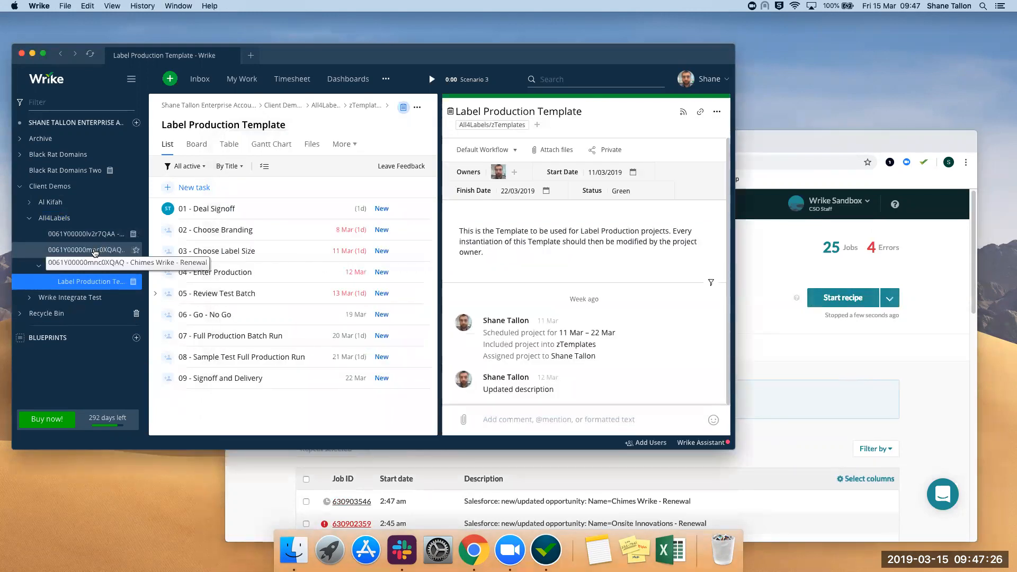
{"action": "left_click", "coordinate": [94, 251]}
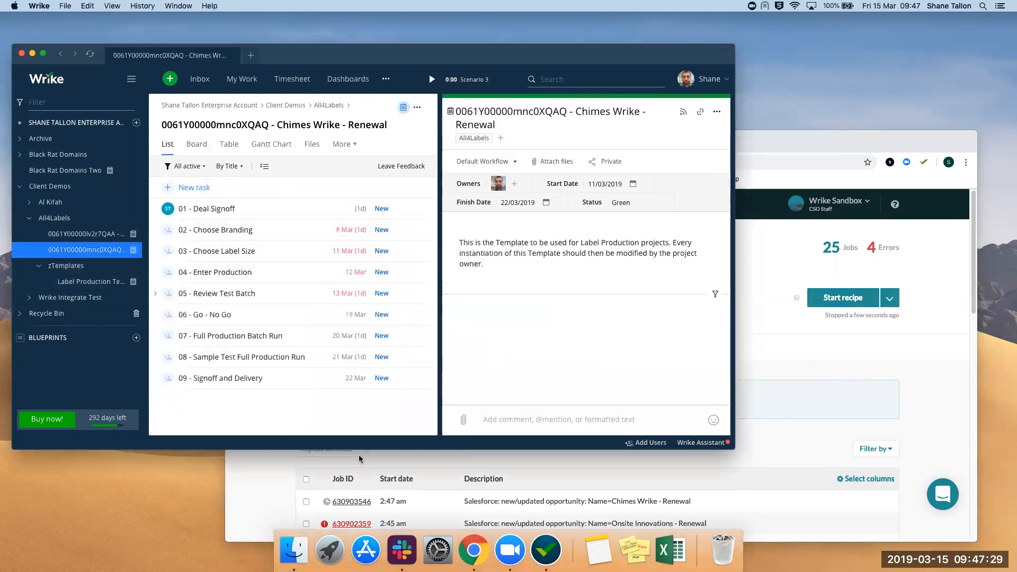
{"action": "left_click", "coordinate": [249, 506]}
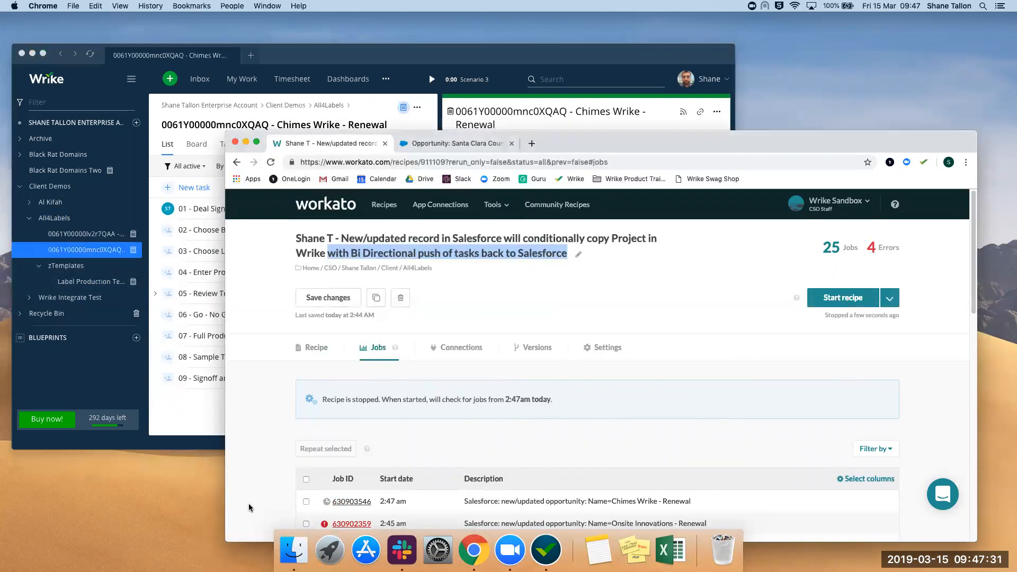
- Search Salesforce for Chimes and open the Chimes Wrike - Renewal opportunity
{"action": "left_click", "coordinate": [467, 143]}
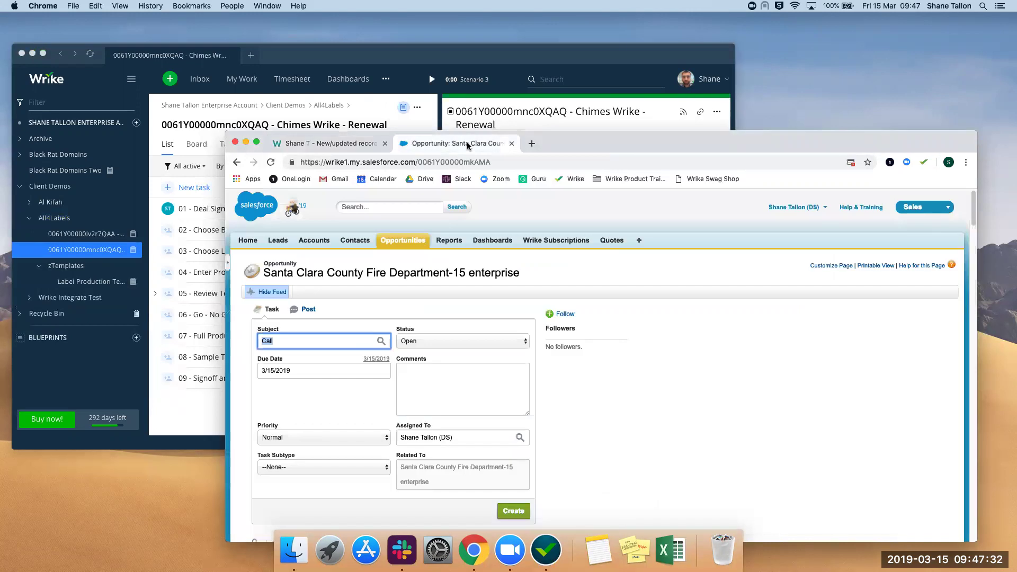
{"action": "left_click", "coordinate": [382, 206]}
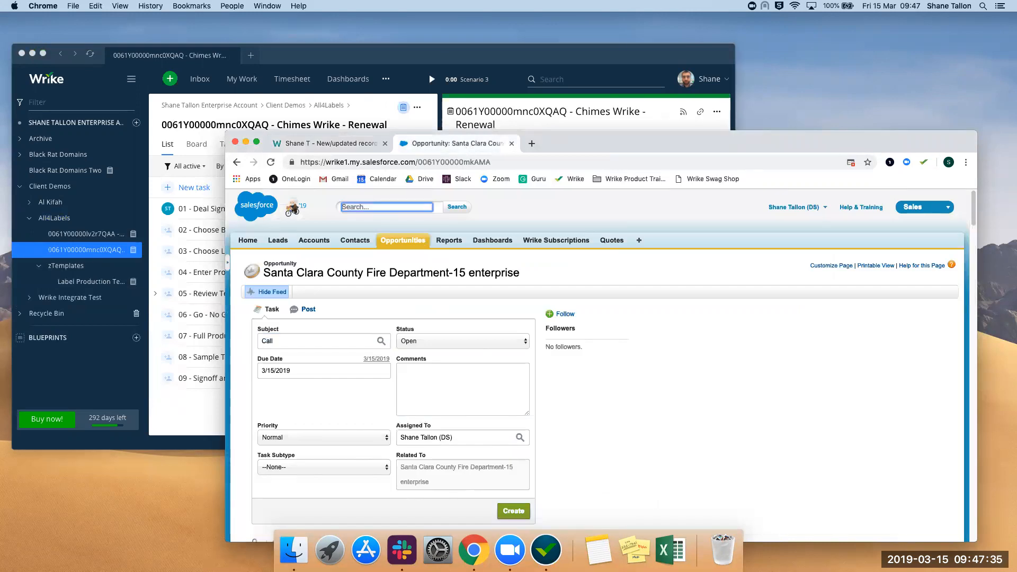
{"action": "type", "text": "Chimes"}
{"action": "left_click", "coordinate": [457, 206]}
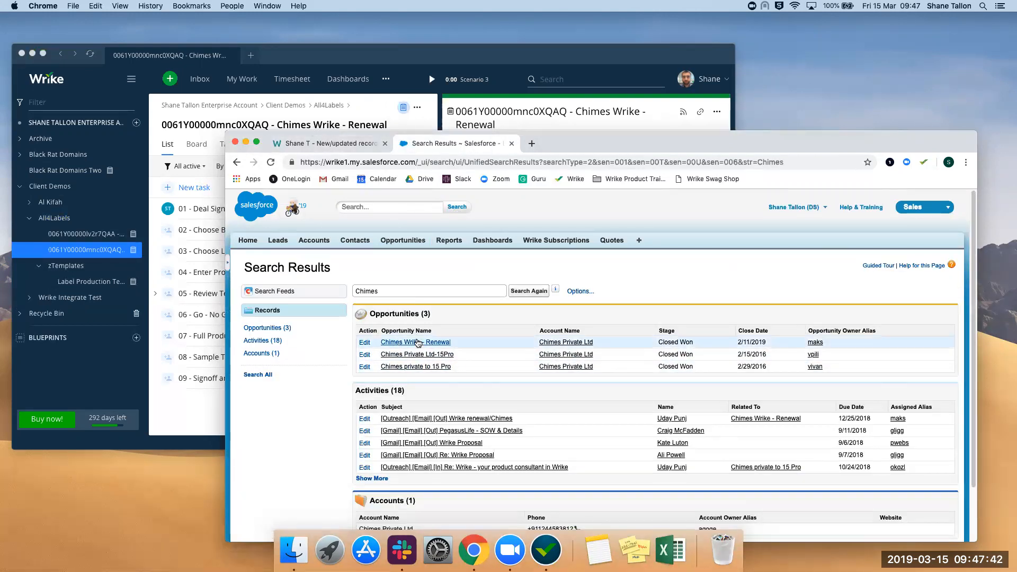
{"action": "left_click", "coordinate": [419, 343]}
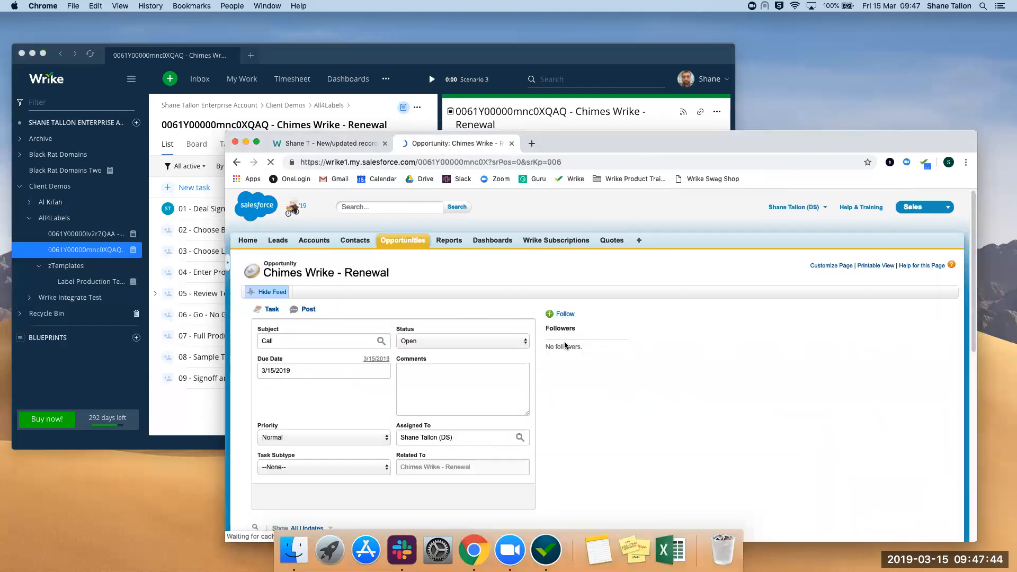
{"action": "scroll", "coordinate": [593, 384], "scroll_direction": "down", "scroll_amount": 5}
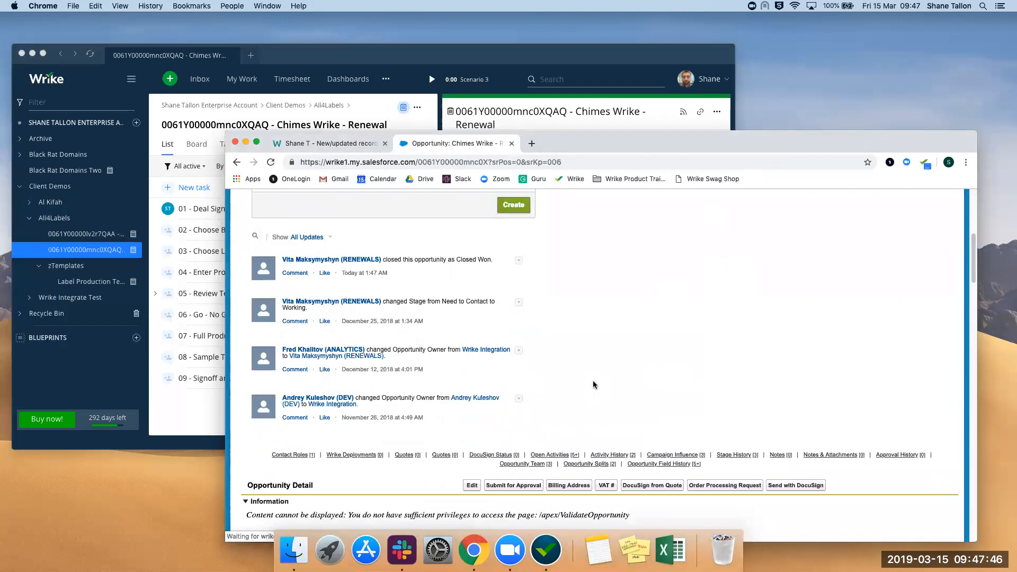
{"action": "scroll", "coordinate": [592, 385], "scroll_direction": "down", "scroll_amount": 5}
{"action": "scroll", "coordinate": [593, 384], "scroll_direction": "down", "scroll_amount": 5}
{"action": "scroll", "coordinate": [593, 384], "scroll_direction": "down", "scroll_amount": 5}
{"action": "scroll", "coordinate": [593, 384], "scroll_direction": "down", "scroll_amount": 5}
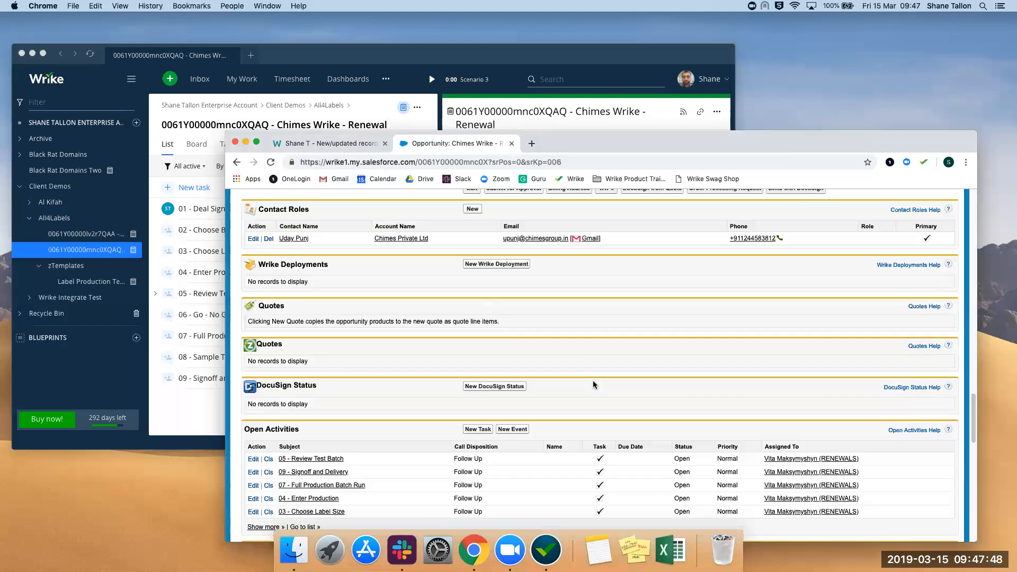
{"action": "scroll", "coordinate": [592, 384], "scroll_direction": "down", "scroll_amount": 4}
{"action": "scroll", "coordinate": [448, 403], "scroll_direction": "down", "scroll_amount": 2}
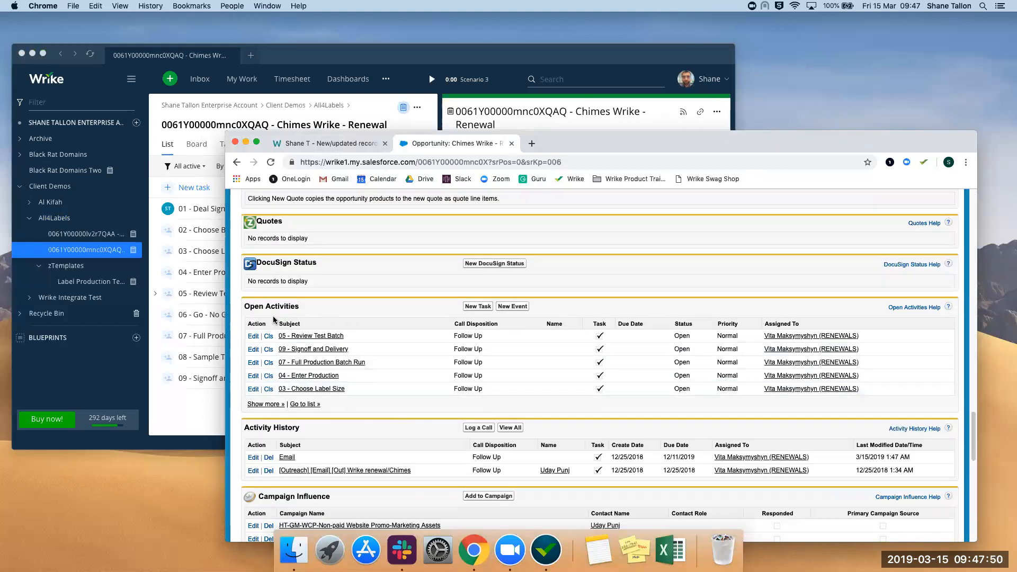
- View the full Open Activities list with nine tasks and compare it against Wrike
{"action": "left_click", "coordinate": [302, 405]}
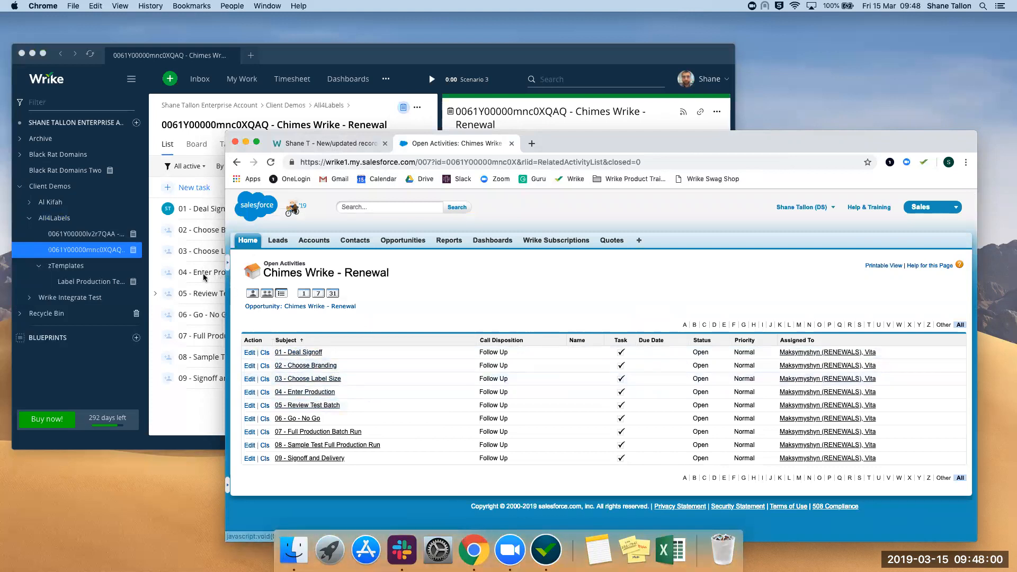
{"action": "left_click", "coordinate": [206, 381]}
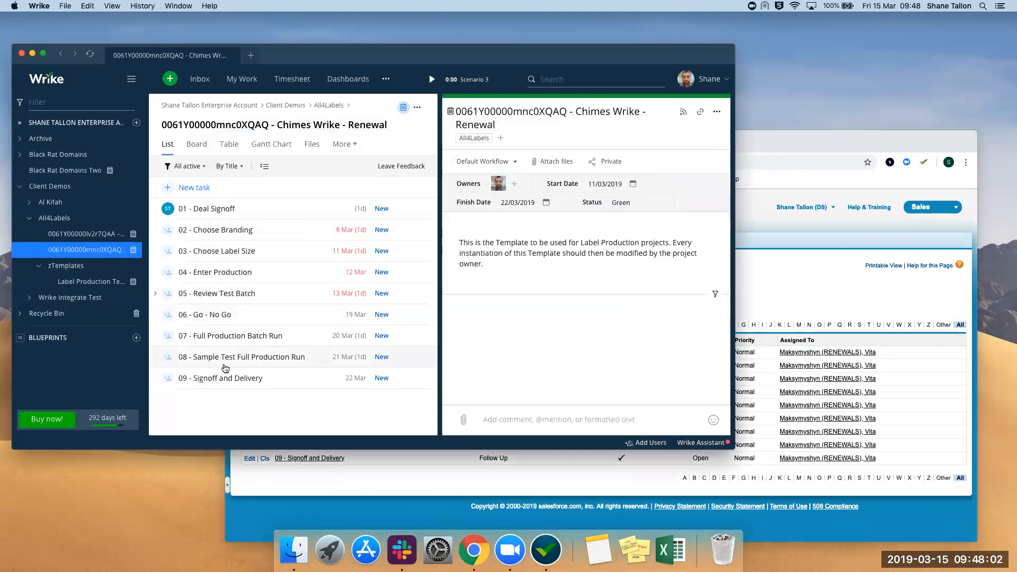
{"action": "left_click", "coordinate": [302, 483]}
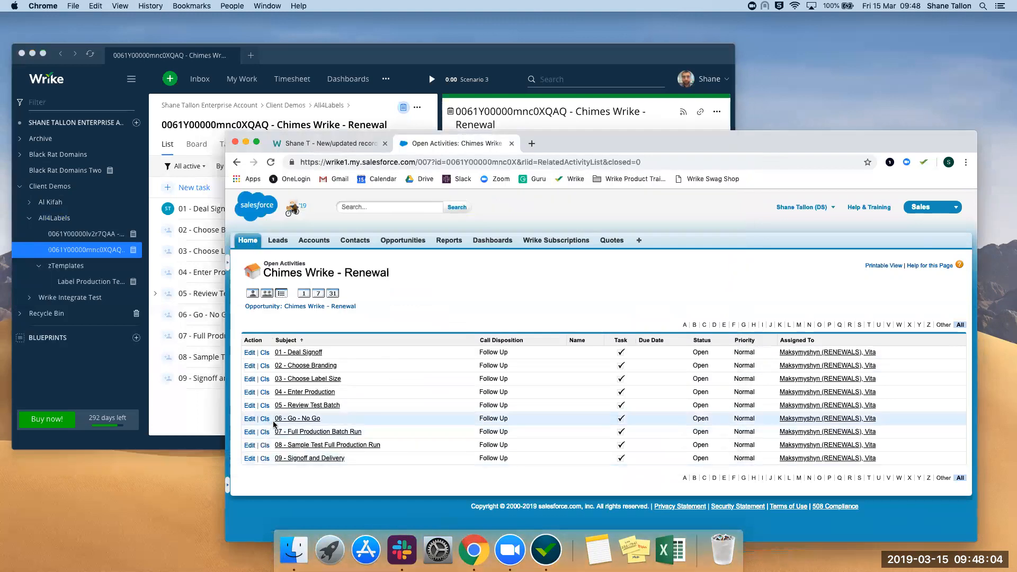